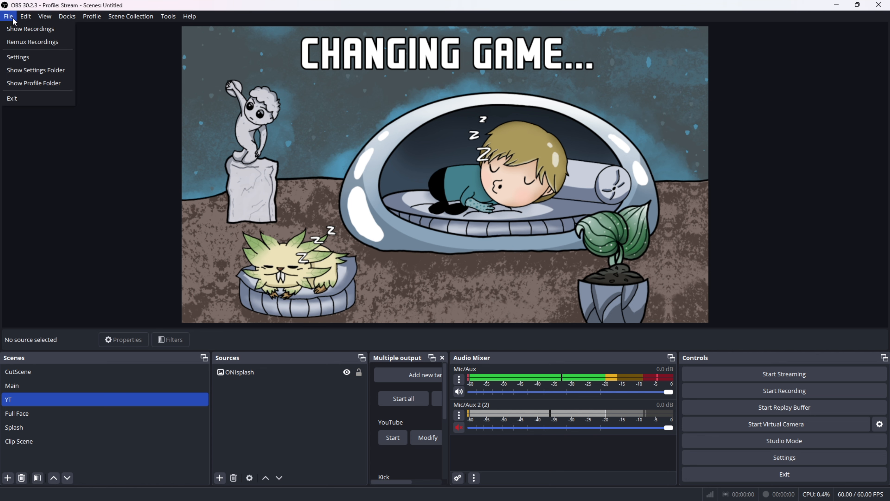
Open the streaming output settings and choose NVIDIA NVENC H.264 as the video encoder.
{"action": "left_click", "coordinate": [20, 57]}
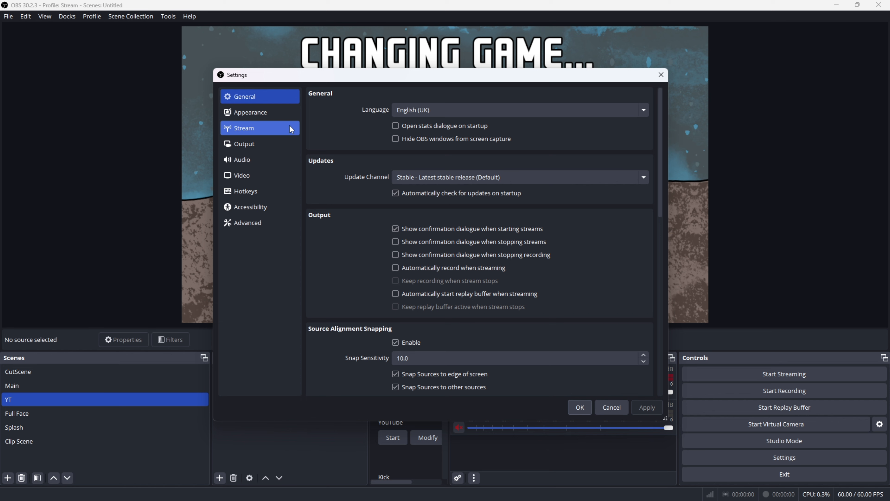
{"action": "left_click", "coordinate": [285, 129]}
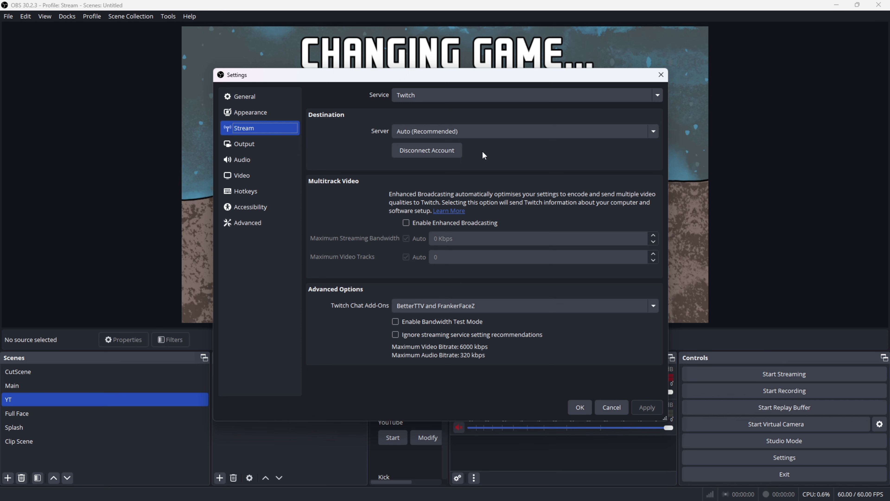
{"action": "left_click", "coordinate": [278, 148]}
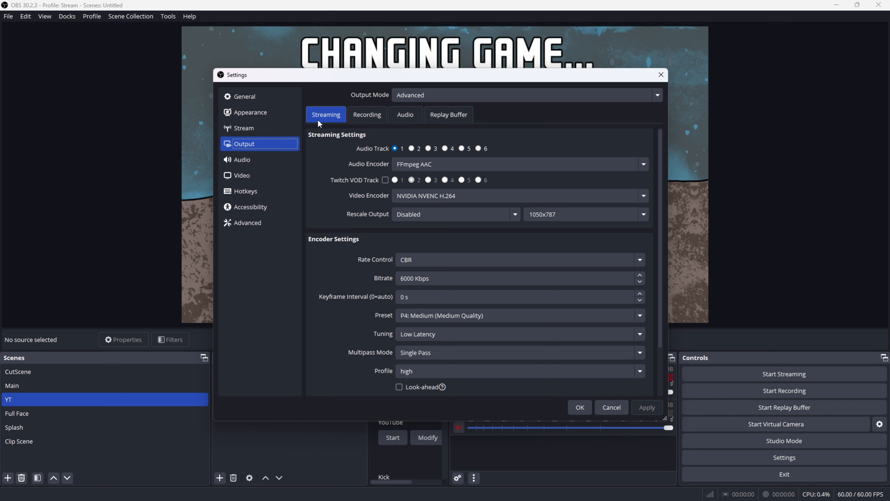
{"action": "left_click", "coordinate": [478, 197]}
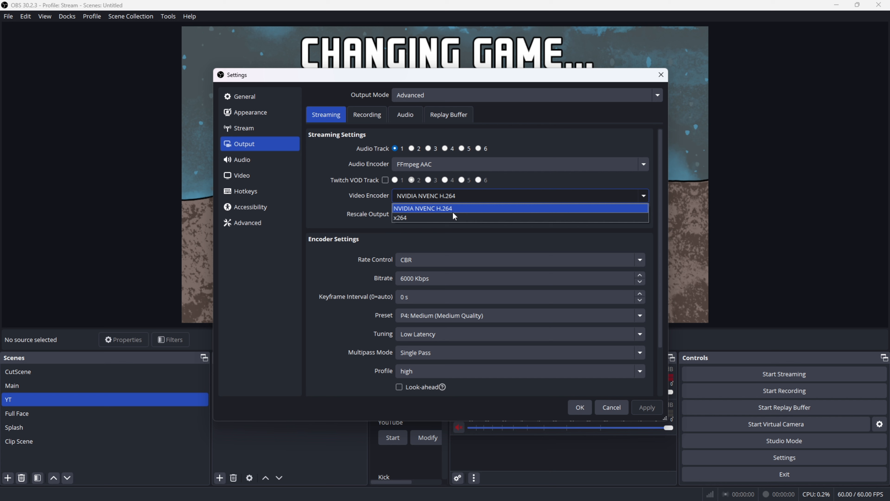
{"action": "left_click", "coordinate": [453, 209]}
Set the streaming bitrate to 6000 Kbps and the encoder preset to P4: Medium (Medium Quality).
{"action": "scroll", "coordinate": [319, 244], "scroll_direction": "down", "scroll_amount": 3}
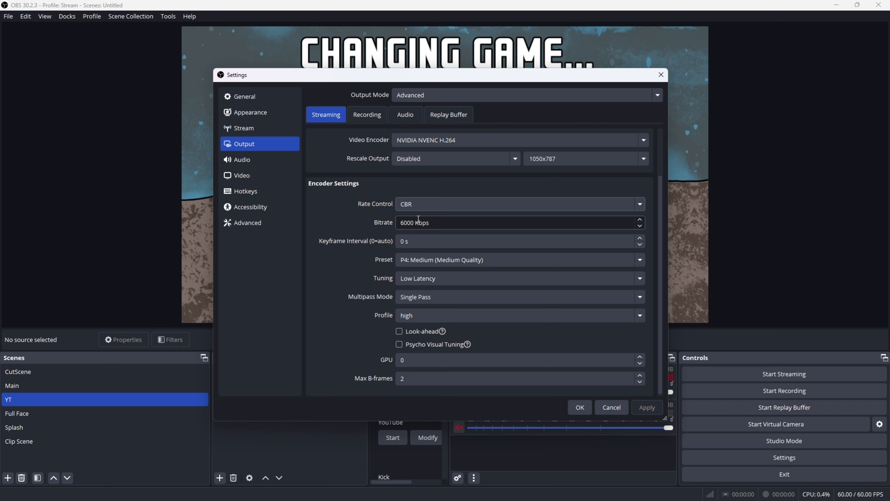
{"action": "double_click", "coordinate": [403, 222]}
{"action": "type", "text": "3500"}
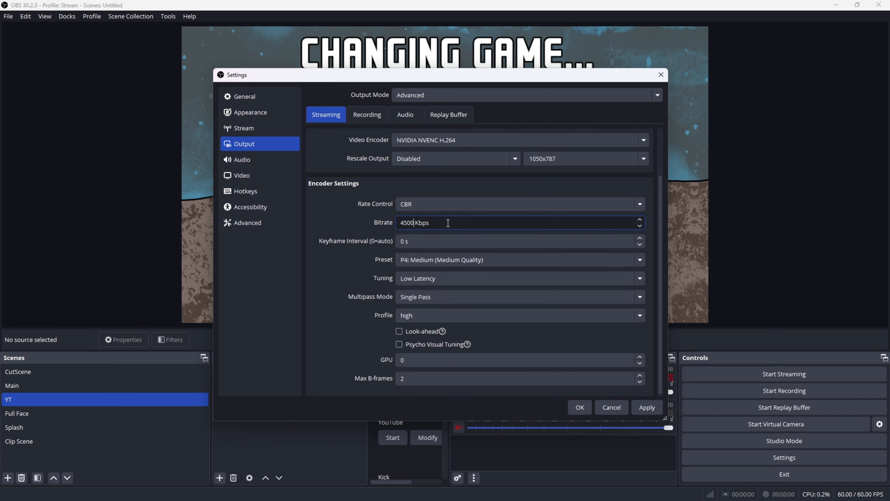
{"action": "left_click_drag", "start_coordinate": [415, 222], "coordinate": [356, 222]}
{"action": "type", "text": "6000"}
{"action": "left_click", "coordinate": [313, 220]}
{"action": "left_click", "coordinate": [489, 261]}
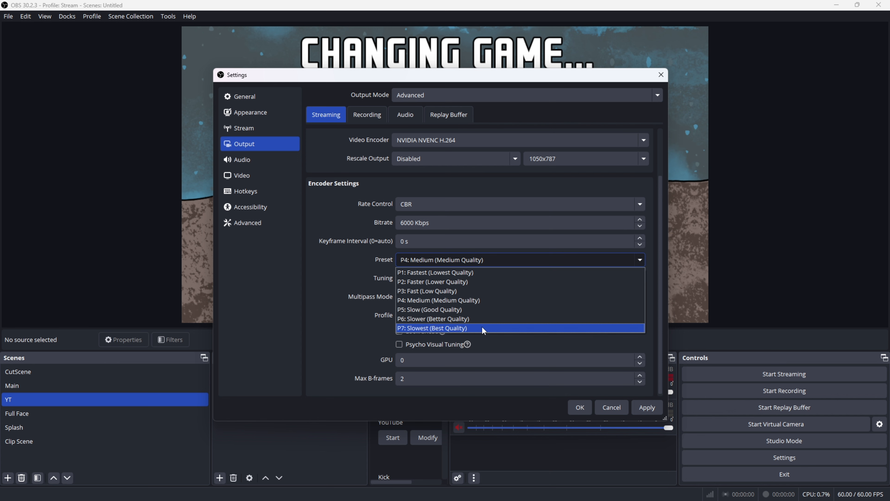
{"action": "left_click", "coordinate": [476, 301]}
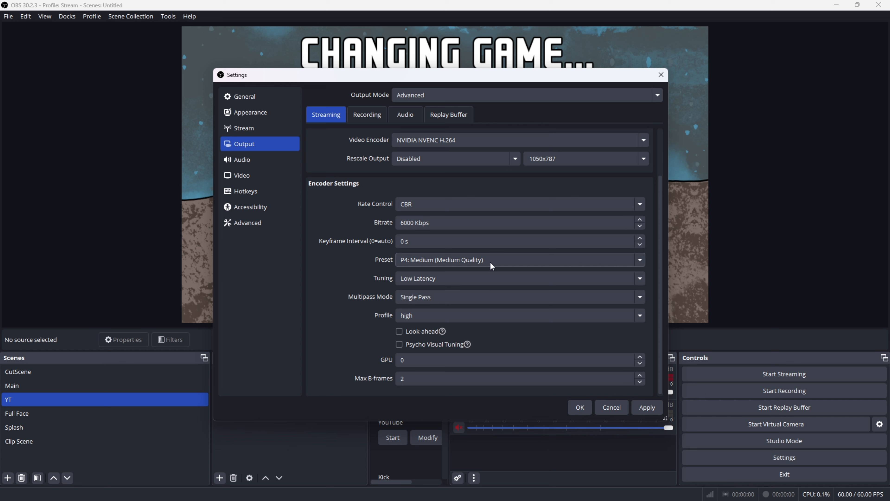
Examine the recording output, audio and video settings, including the available output resolutions, and close the settings.
{"action": "left_click", "coordinate": [358, 118]}
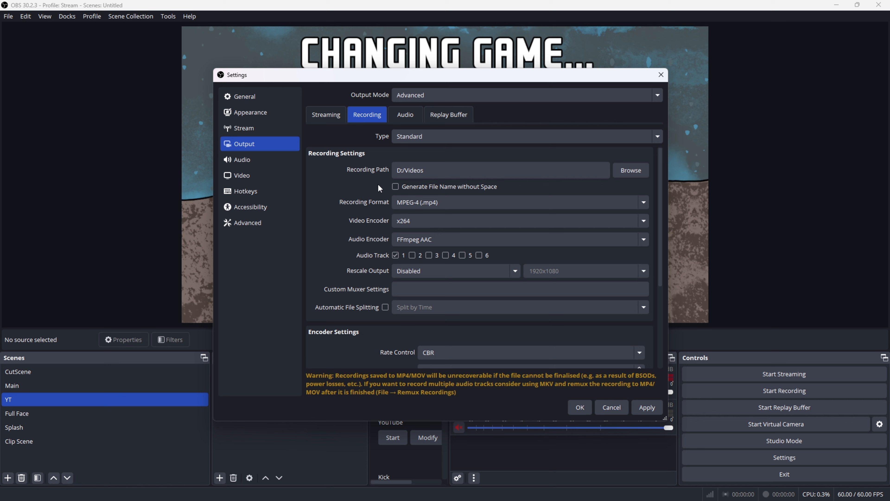
{"action": "scroll", "coordinate": [367, 189], "scroll_direction": "down", "scroll_amount": 5}
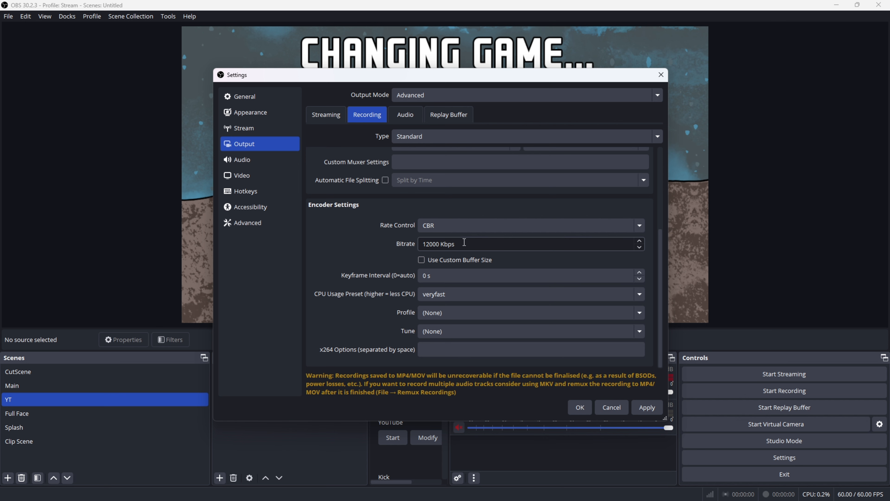
{"action": "left_click", "coordinate": [266, 162]}
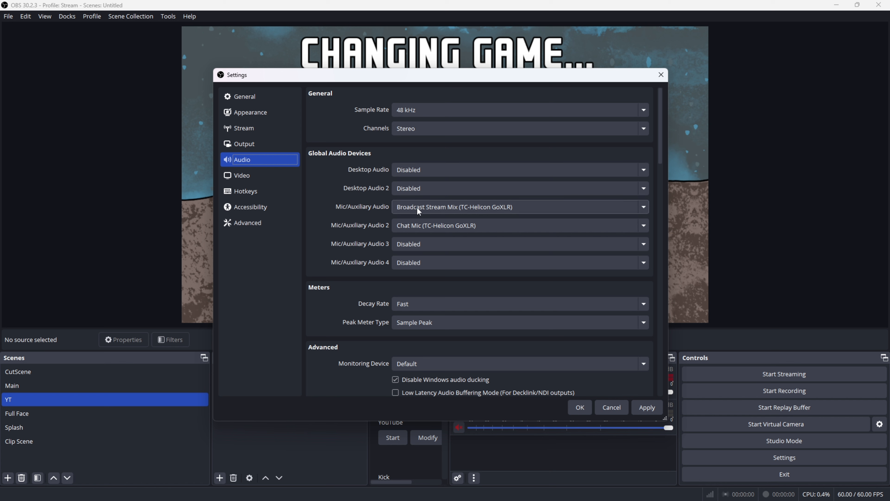
{"action": "left_click", "coordinate": [278, 177]}
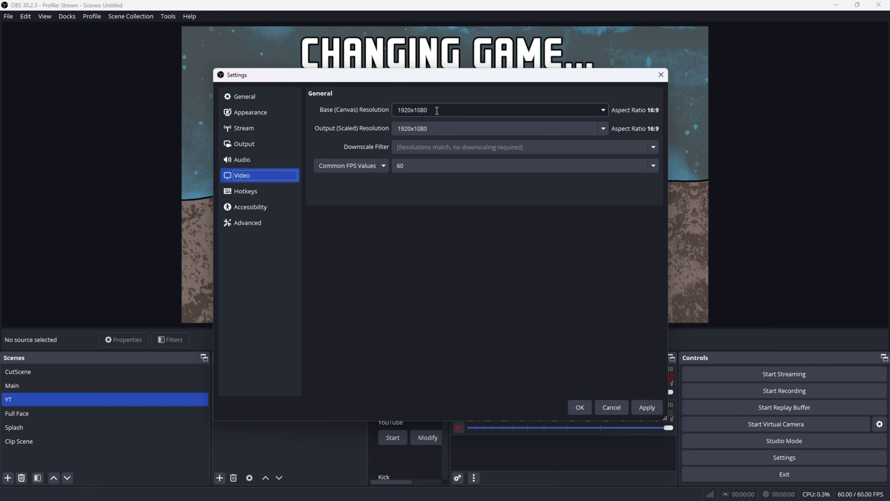
{"action": "left_click_drag", "start_coordinate": [504, 74], "coordinate": [509, 40]}
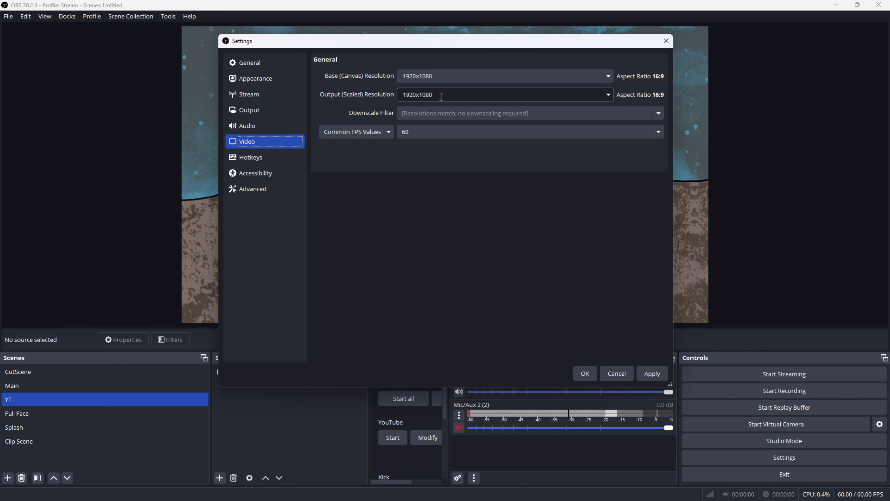
{"action": "left_click", "coordinate": [608, 94]}
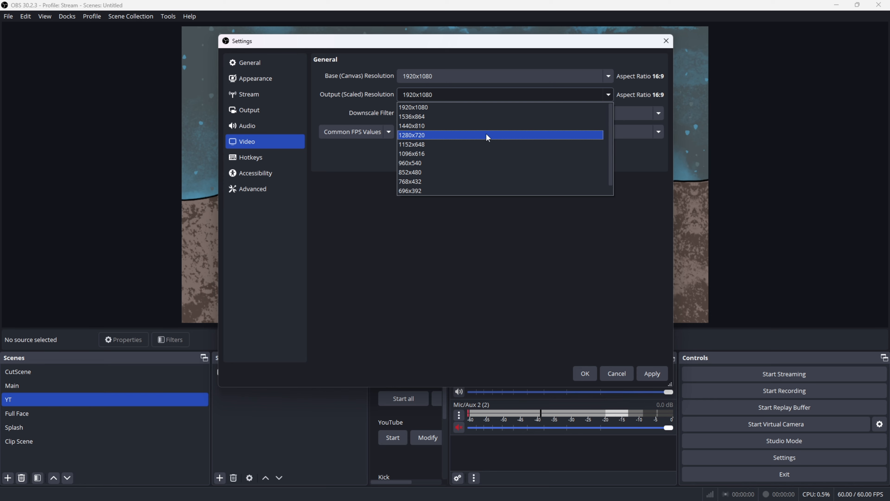
{"action": "left_click", "coordinate": [607, 94]}
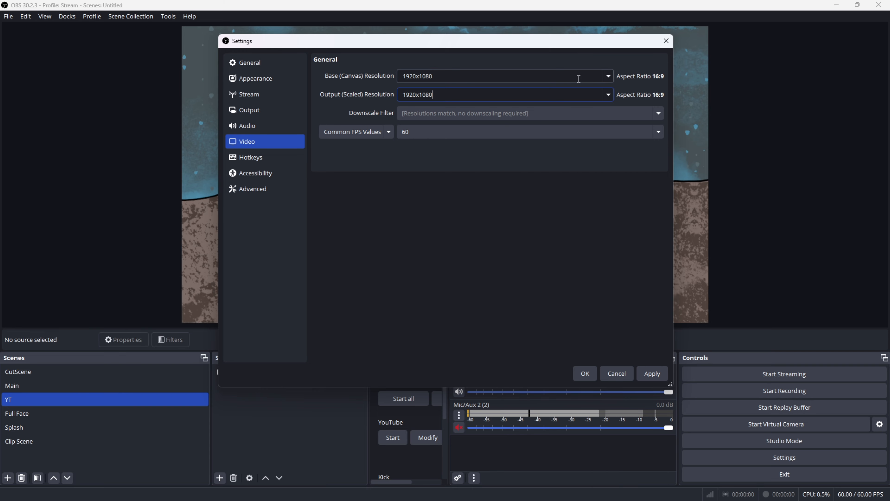
{"action": "left_click", "coordinate": [666, 41]}
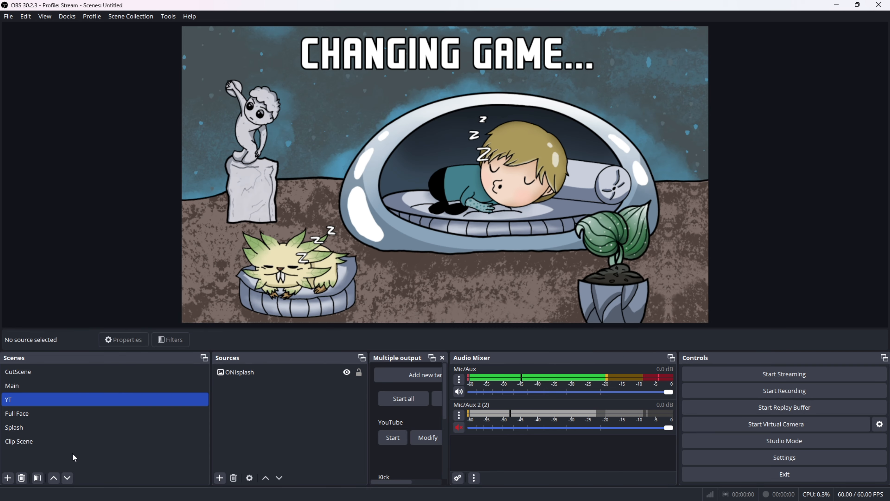
Examine the options for adding a scene and the source types available for the YT scene.
{"action": "right_click", "coordinate": [21, 457]}
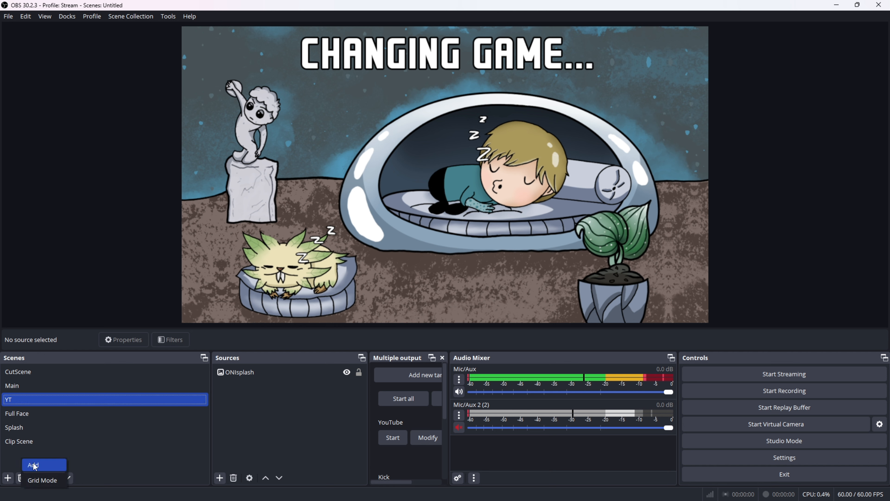
{"action": "left_click", "coordinate": [16, 403]}
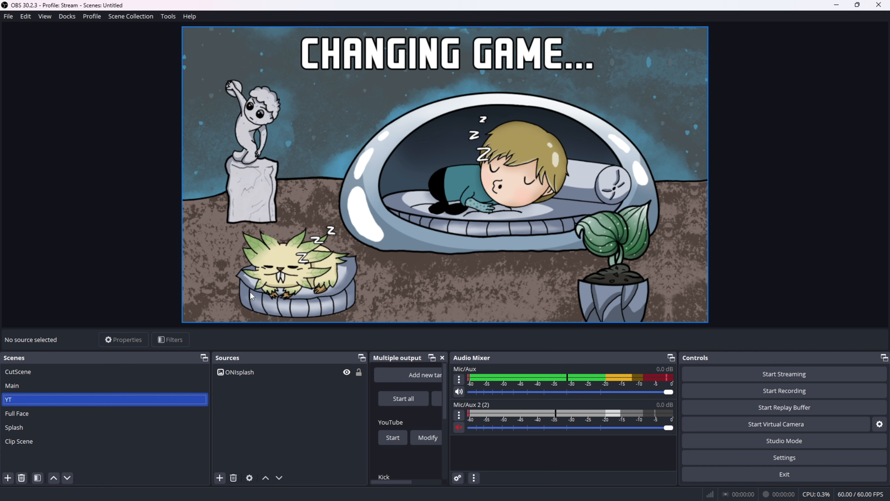
{"action": "left_click", "coordinate": [250, 372]}
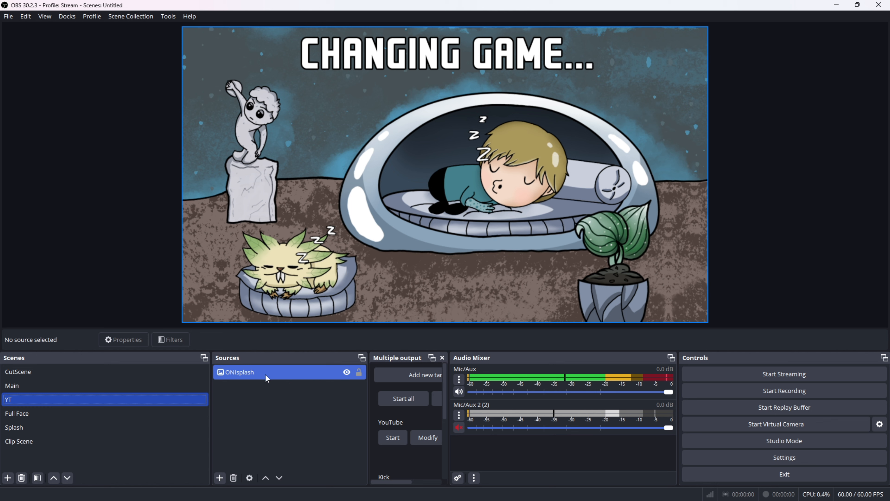
{"action": "left_click", "coordinate": [406, 181]}
{"action": "right_click", "coordinate": [405, 181]}
{"action": "mouse_move", "coordinate": [452, 267]}
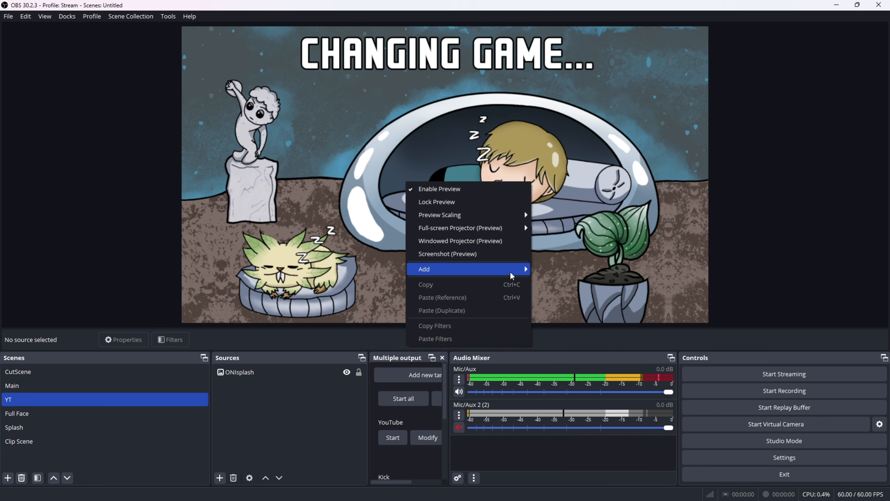
{"action": "mouse_move", "coordinate": [510, 271]}
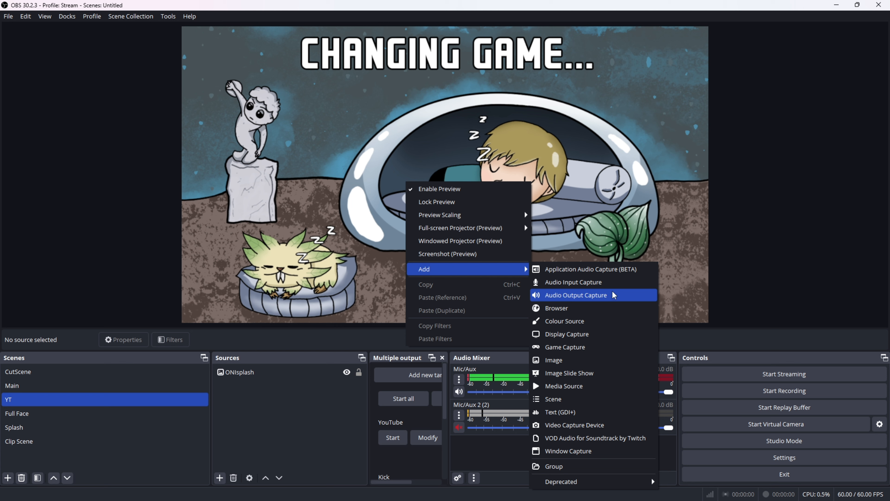
{"action": "left_click", "coordinate": [335, 345]}
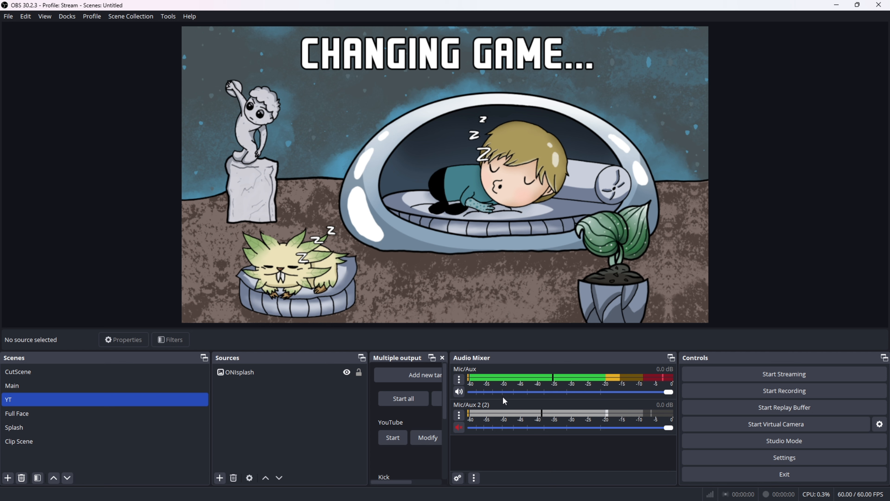
Add the existing Game Capture source Reviews to the YT scene and look over its capture properties.
{"action": "right_click", "coordinate": [437, 185]}
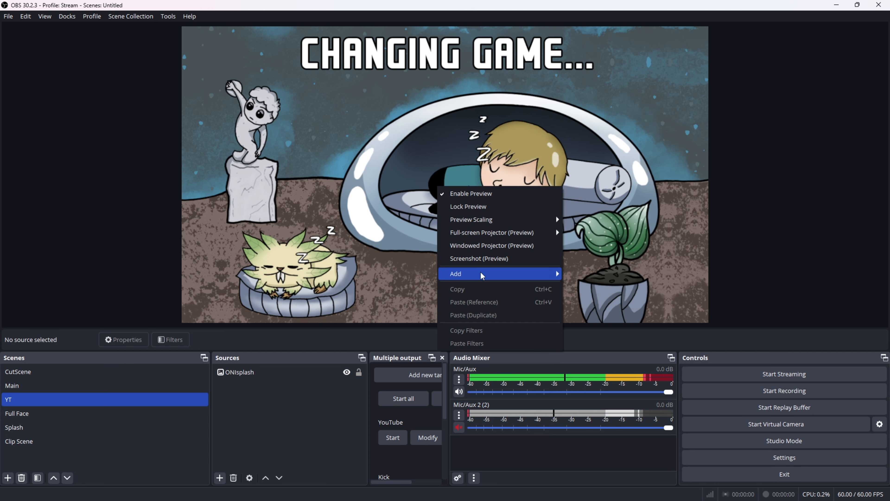
{"action": "mouse_move", "coordinate": [481, 273]}
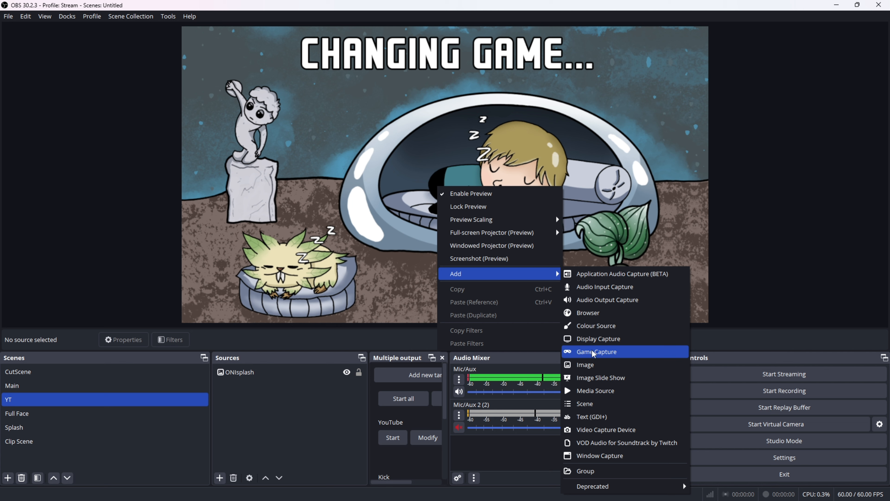
{"action": "left_click", "coordinate": [610, 351]}
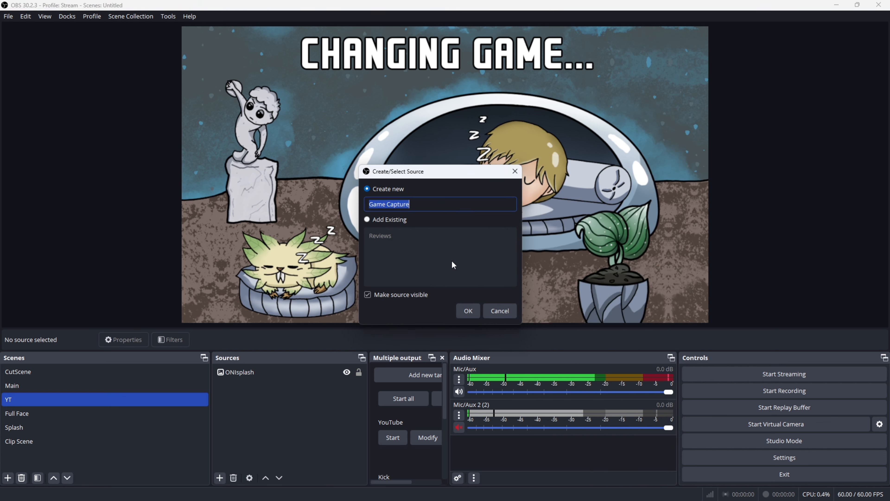
{"action": "left_click", "coordinate": [367, 221]}
{"action": "left_click", "coordinate": [381, 236]}
{"action": "left_click", "coordinate": [468, 311]}
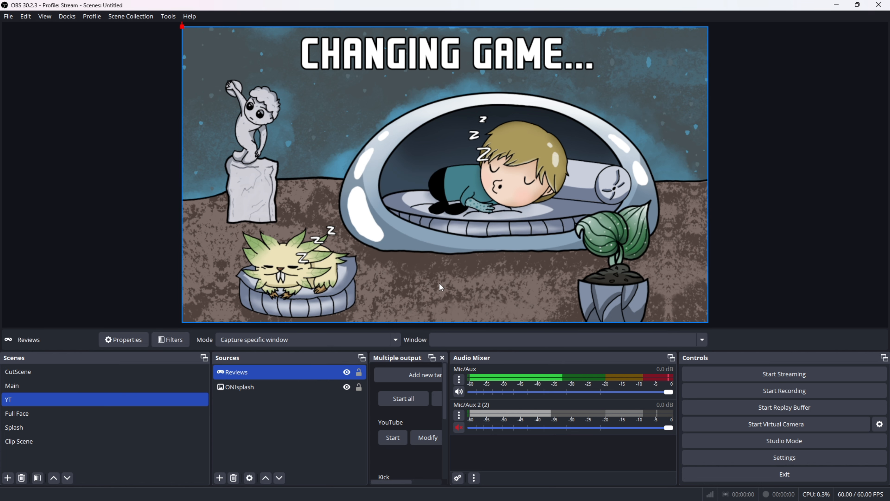
{"action": "double_click", "coordinate": [287, 370]}
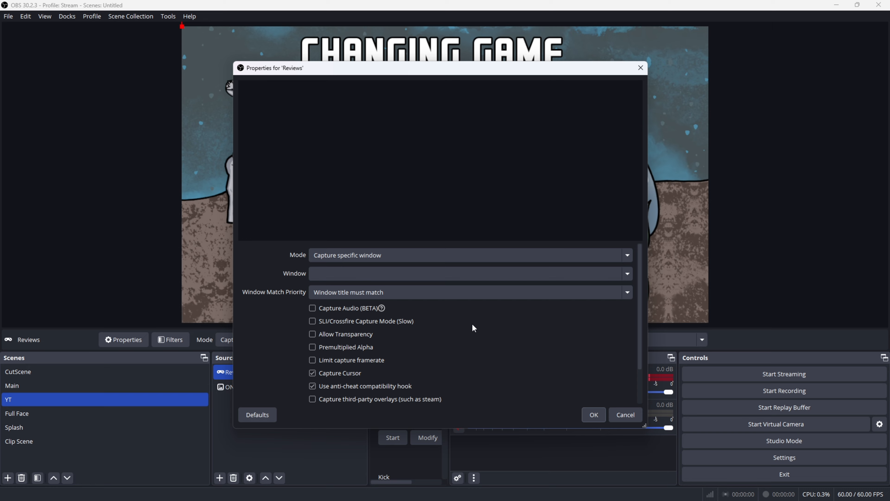
{"action": "scroll", "coordinate": [472, 325], "scroll_direction": "down", "scroll_amount": 2}
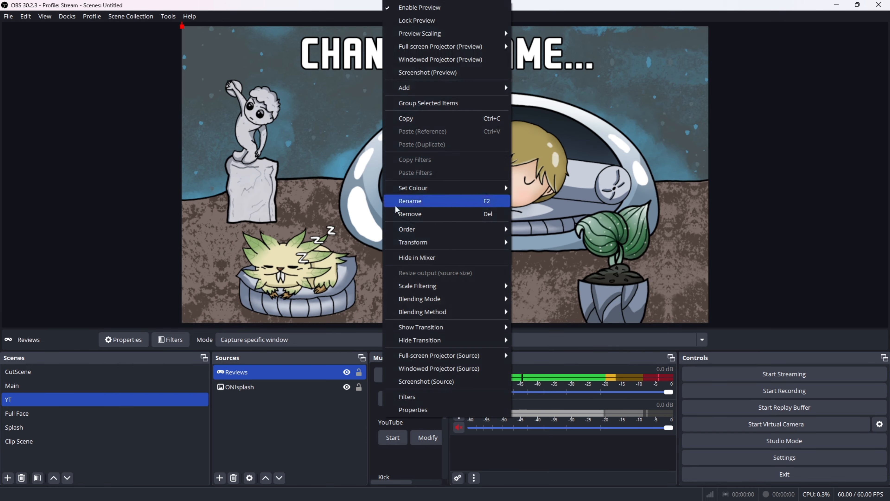
Add a new Video Capture Device source to the YT scene and set its Resolution/FPS Type to Custom.
{"action": "mouse_move", "coordinate": [425, 94]}
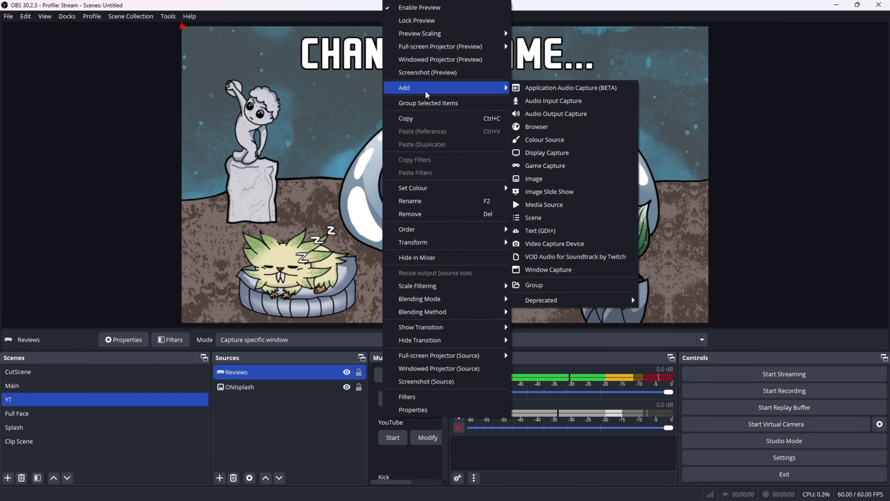
{"action": "left_click", "coordinate": [566, 243]}
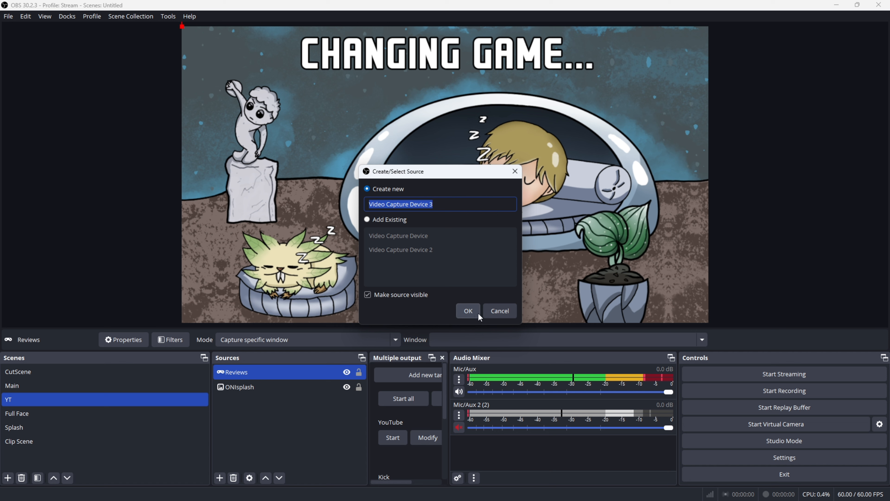
{"action": "left_click", "coordinate": [500, 309]}
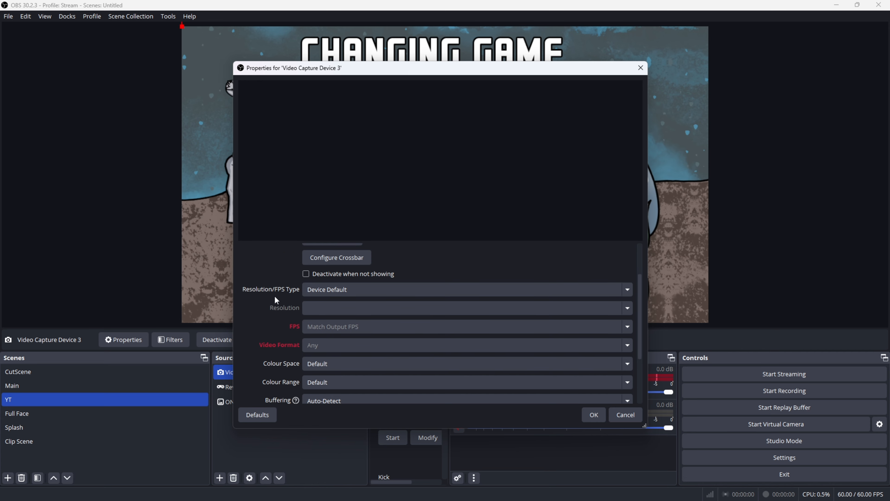
{"action": "left_click", "coordinate": [371, 290]}
{"action": "left_click", "coordinate": [359, 301]}
{"action": "key", "text": "Down"}
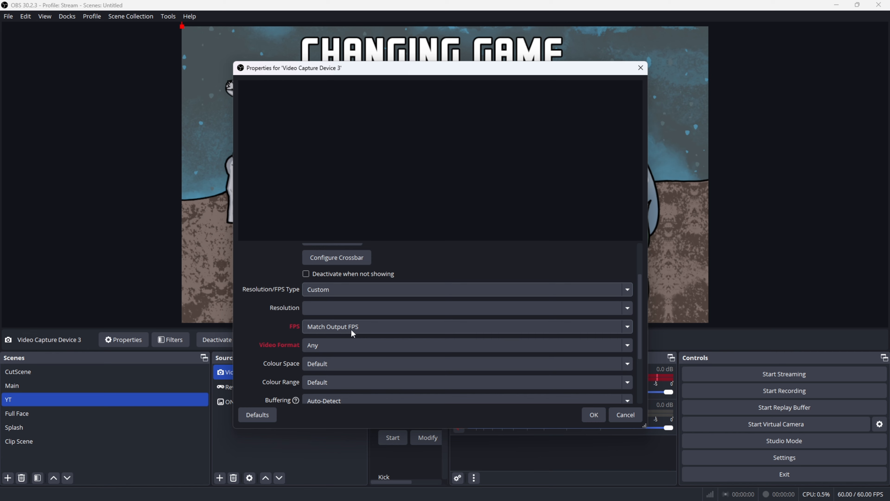
Examine the video capture source's FPS, resolution choices and remaining device options, and dismiss its properties without applying changes.
{"action": "left_click", "coordinate": [371, 330]}
{"action": "left_click", "coordinate": [360, 337]}
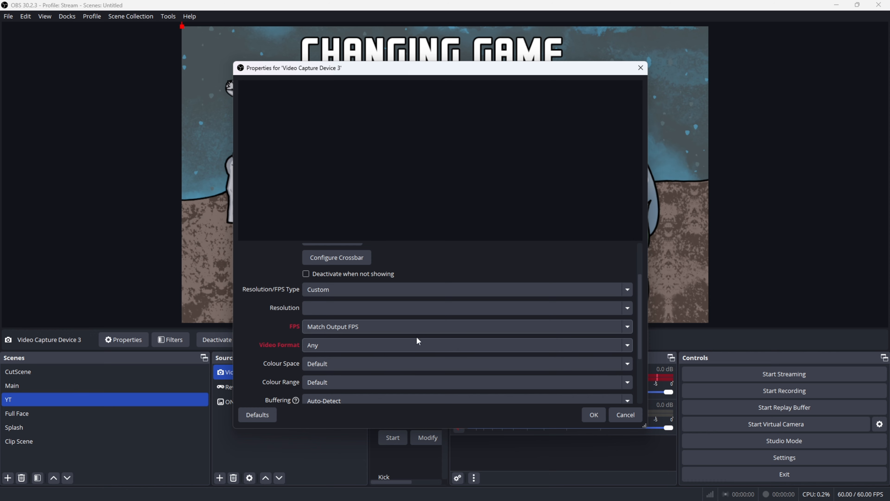
{"action": "scroll", "coordinate": [416, 336], "scroll_direction": "down", "scroll_amount": 1}
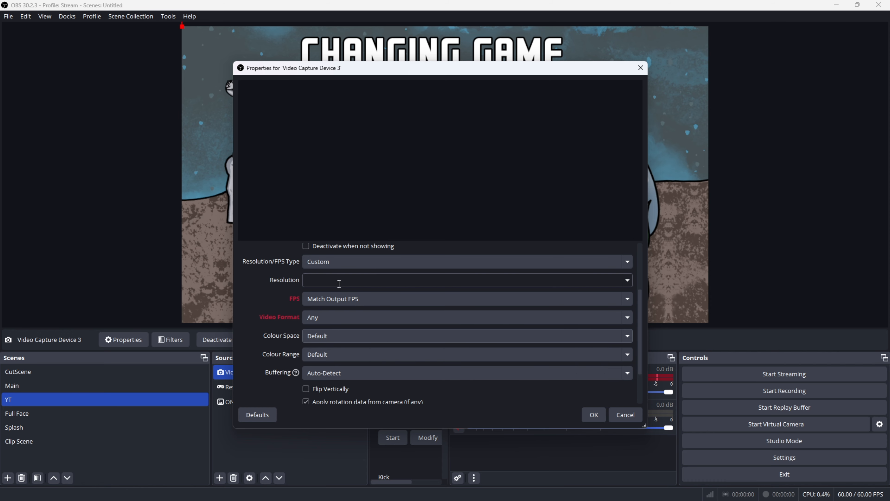
{"action": "left_click", "coordinate": [627, 281]}
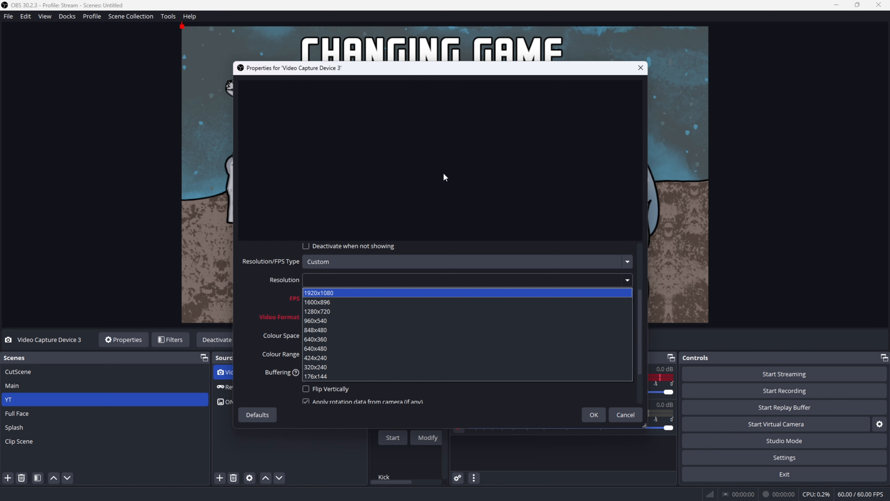
{"action": "left_click", "coordinate": [627, 280]}
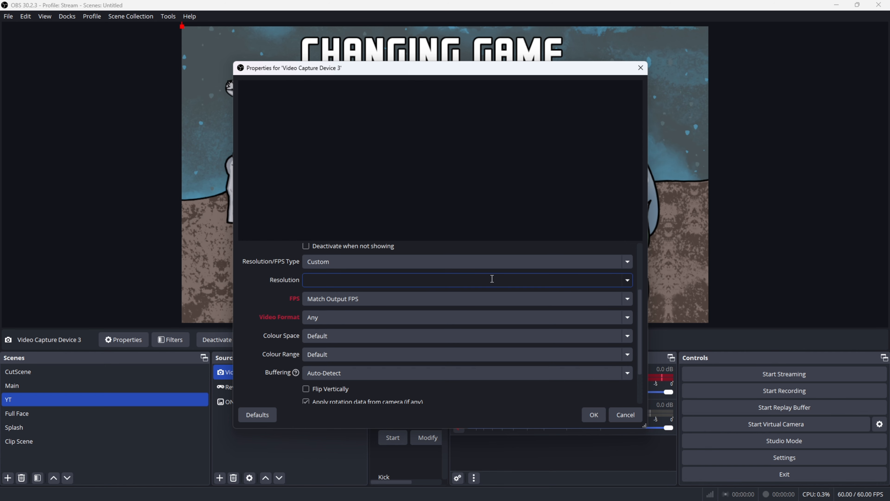
{"action": "scroll", "coordinate": [448, 308], "scroll_direction": "down", "scroll_amount": 2}
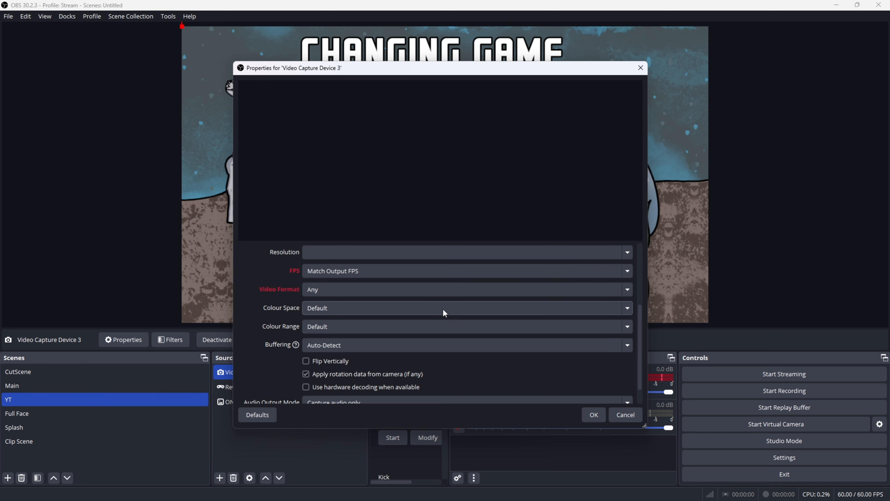
{"action": "left_click_drag", "start_coordinate": [641, 333], "coordinate": [631, 270]}
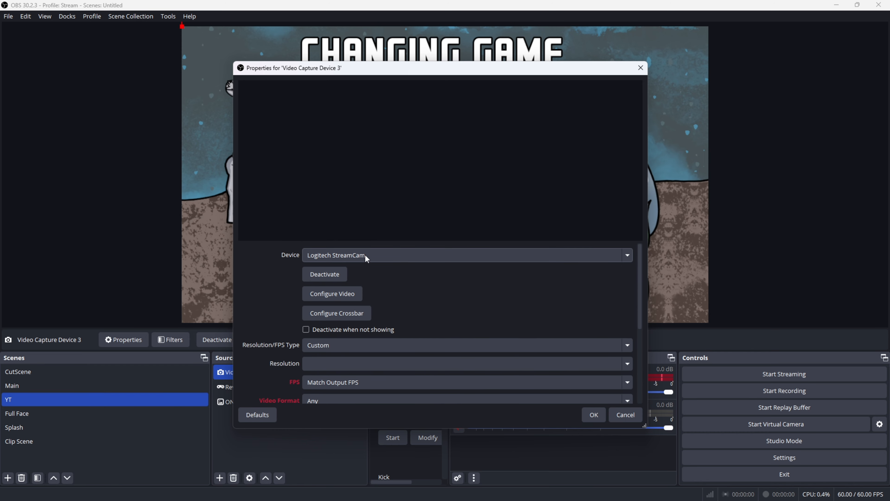
{"action": "left_click", "coordinate": [625, 414]}
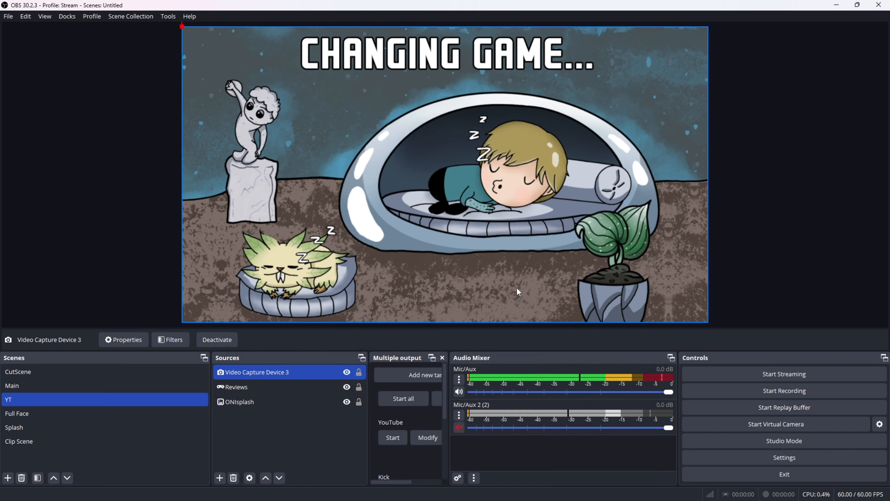
Examine the source types that can be added to the YT scene through the preview, and dismiss the list without adding one.
{"action": "right_click", "coordinate": [502, 281]}
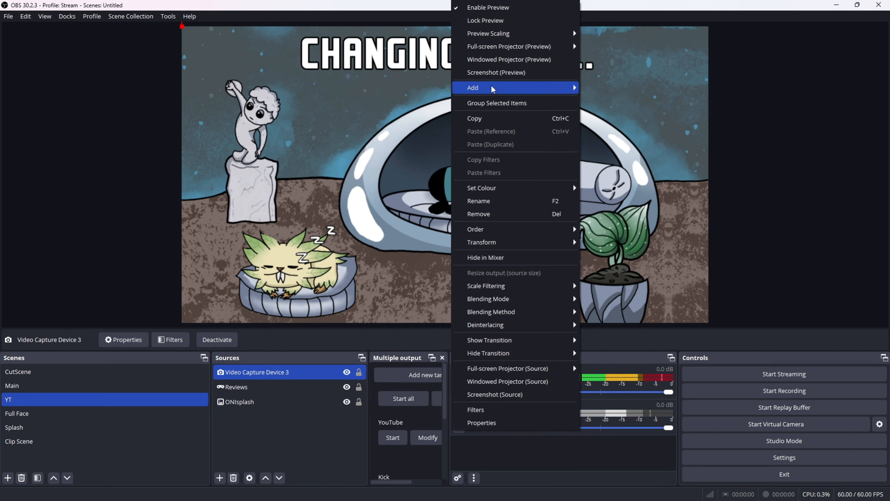
{"action": "mouse_move", "coordinate": [492, 86]}
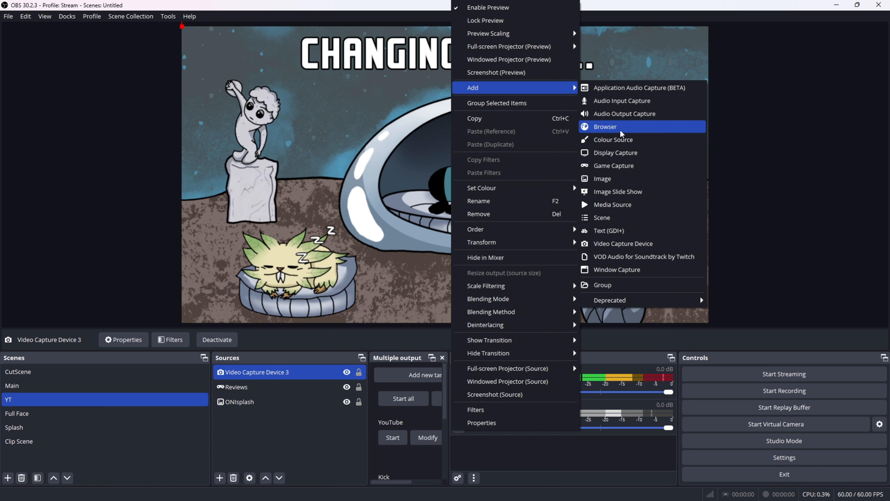
{"action": "left_click", "coordinate": [154, 297]}
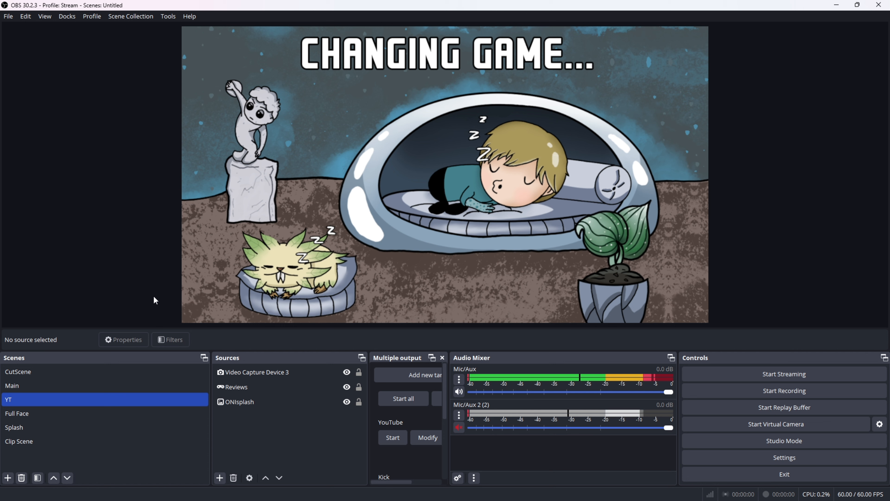
Move Video Capture Device 3 below ONIsplash in the source order, and raise it back above ONIsplash and Reviews to the top.
{"action": "left_click_drag", "start_coordinate": [252, 371], "coordinate": [250, 403]}
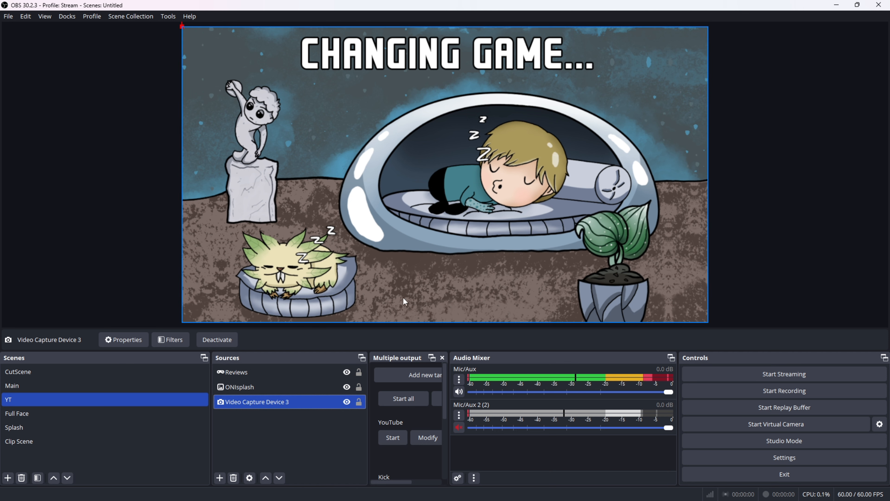
{"action": "left_click_drag", "start_coordinate": [296, 398], "coordinate": [294, 378]}
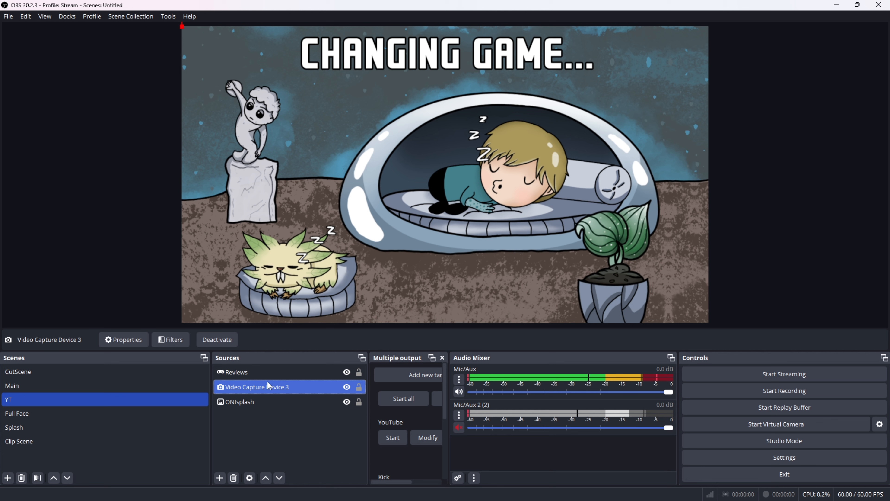
{"action": "left_click_drag", "start_coordinate": [268, 390], "coordinate": [263, 370]}
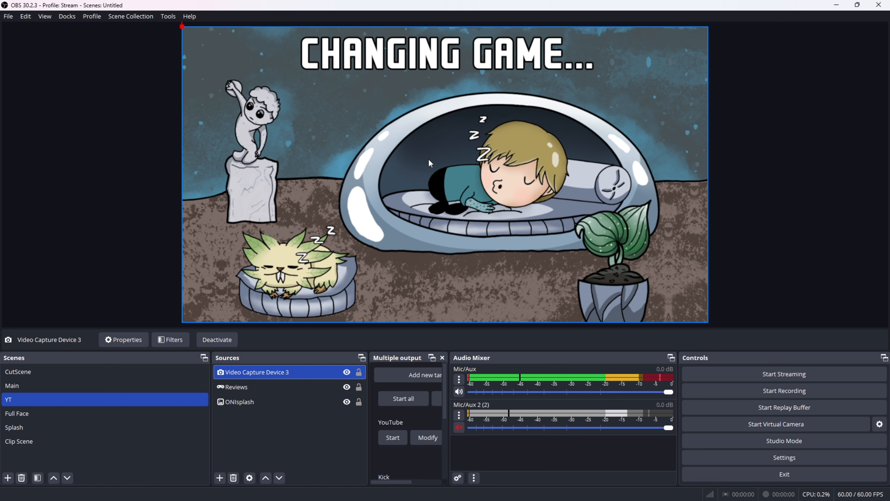
Deselect the video capture source and review the addable source types again, such as Image, without adding one.
{"action": "left_click", "coordinate": [381, 194]}
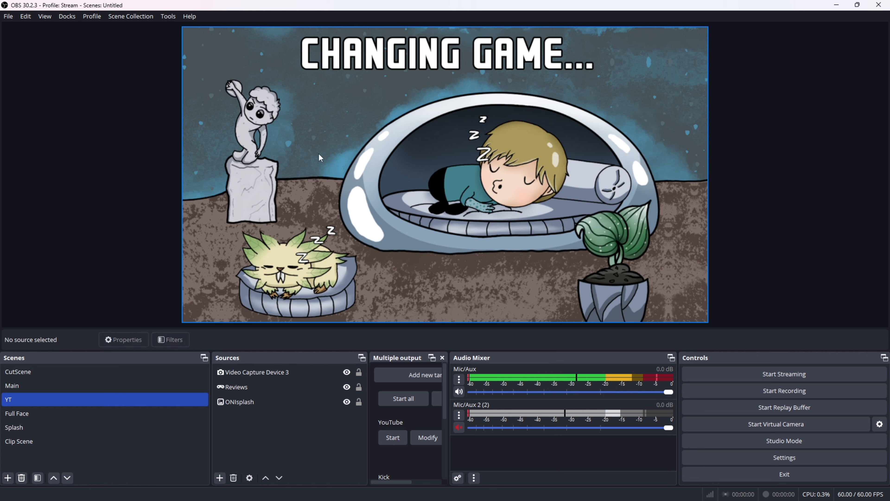
{"action": "right_click", "coordinate": [428, 121]}
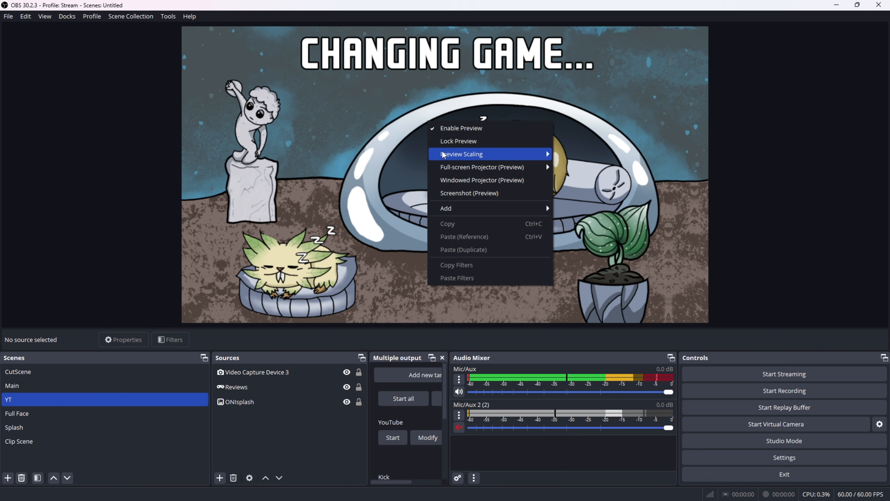
{"action": "mouse_move", "coordinate": [463, 212]}
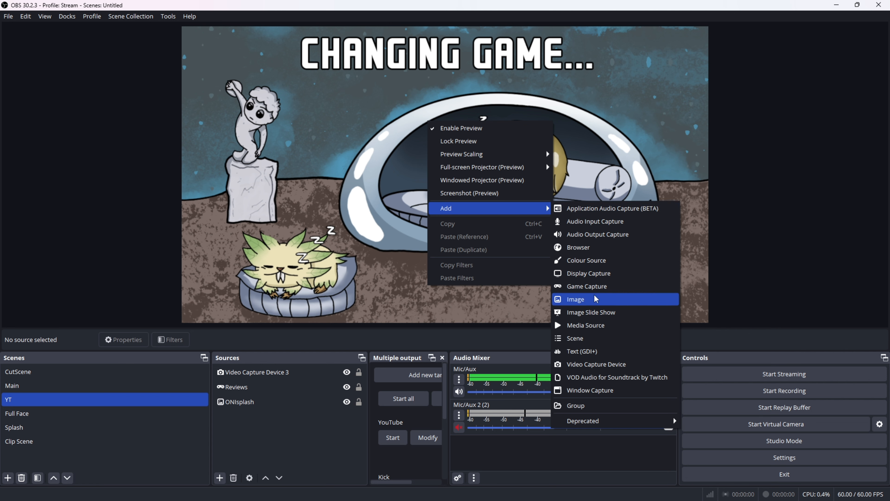
{"action": "left_click", "coordinate": [139, 232]}
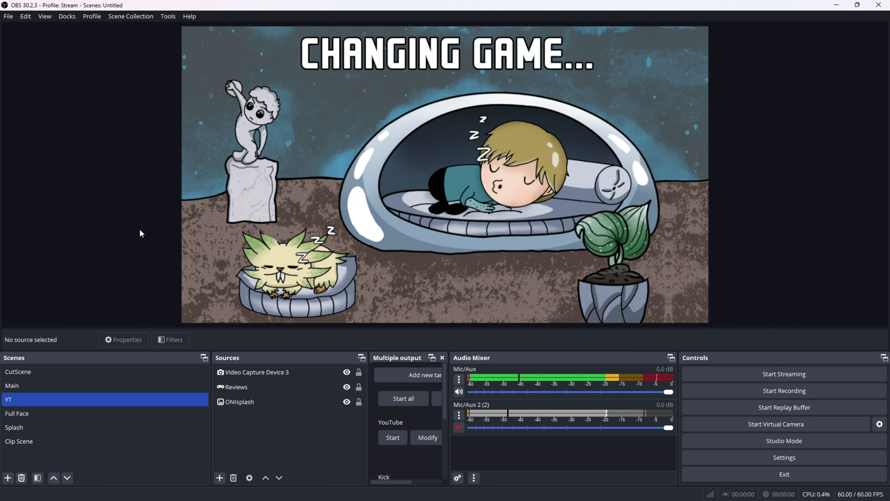